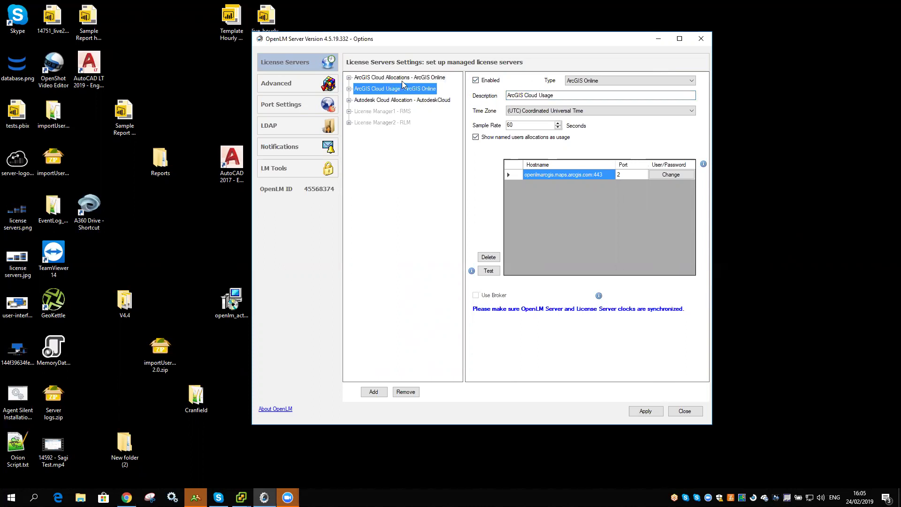
Select the ArcGIS Cloud Allocations license server and review its type options and description
{"action": "left_click", "coordinate": [395, 77]}
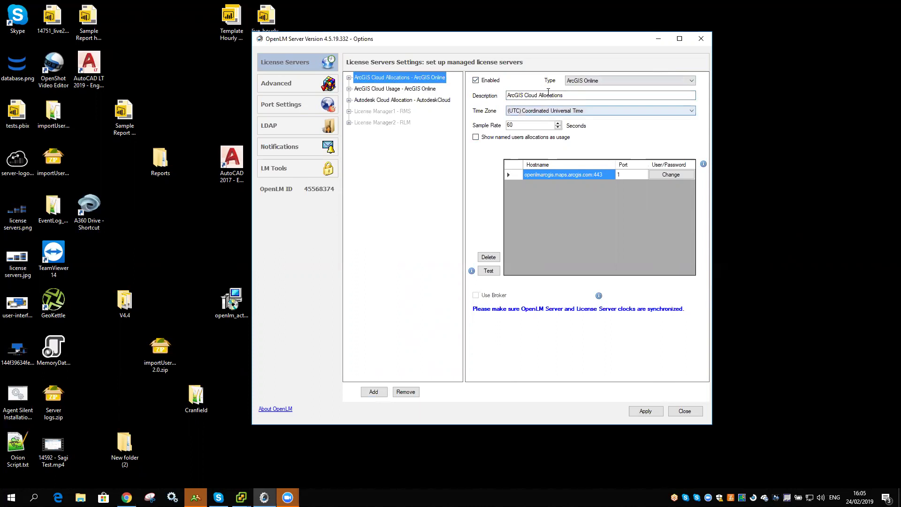
{"action": "left_click", "coordinate": [599, 81]}
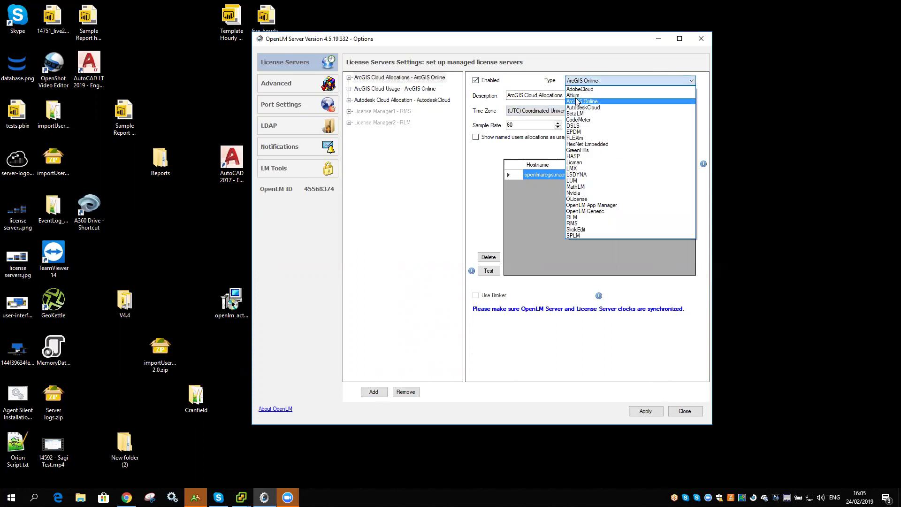
{"action": "left_click", "coordinate": [539, 81]}
{"action": "left_click", "coordinate": [574, 97]}
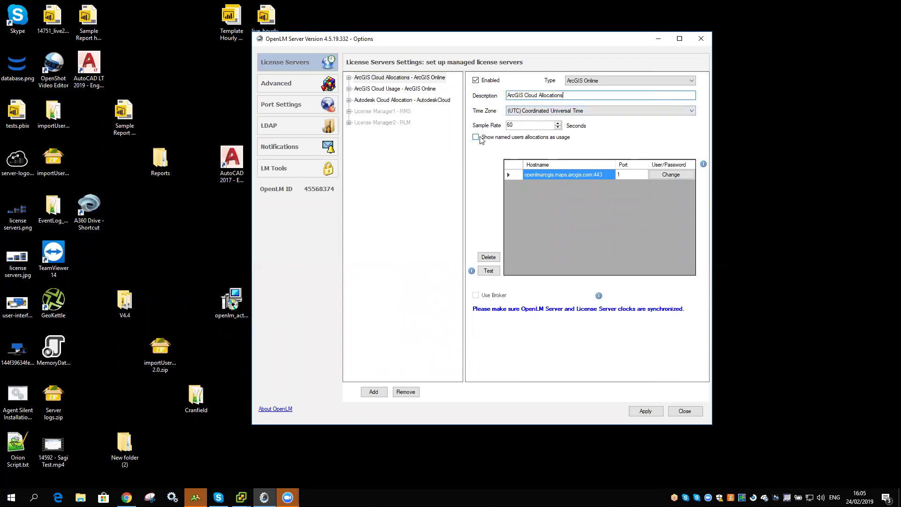
Inspect the hostname, port and user details of the ArcGIS Cloud Allocations server without changing them
{"action": "left_click", "coordinate": [547, 175]}
{"action": "left_click", "coordinate": [547, 174]}
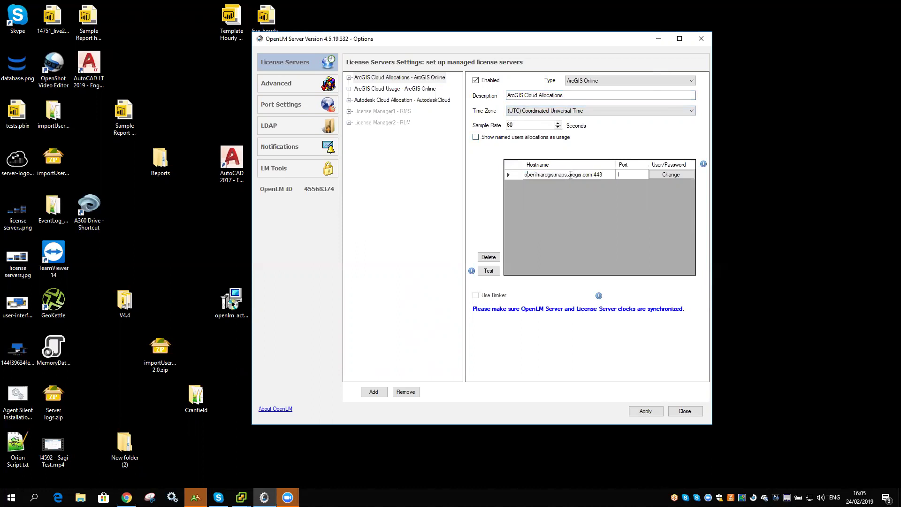
{"action": "left_click_drag", "start_coordinate": [565, 174], "coordinate": [521, 180]}
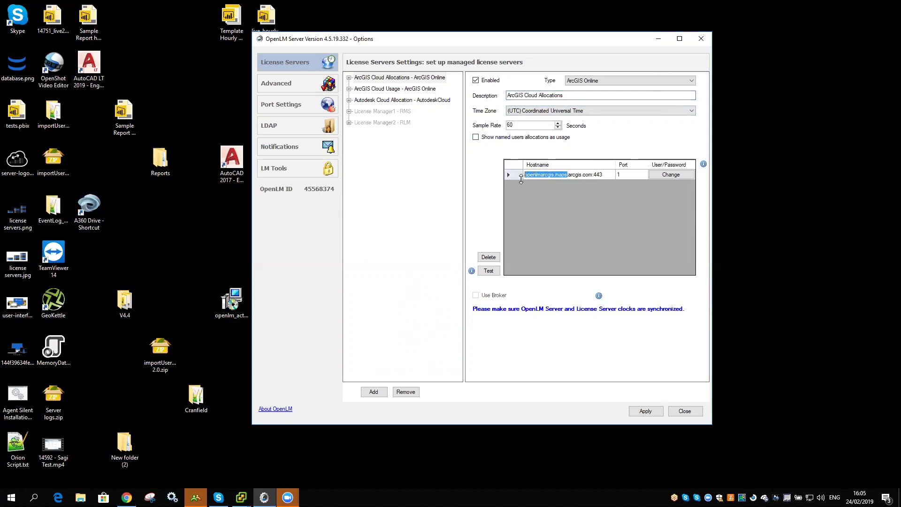
{"action": "left_click", "coordinate": [567, 174]}
{"action": "left_click_drag", "start_coordinate": [569, 174], "coordinate": [591, 175]}
{"action": "left_click", "coordinate": [594, 176]}
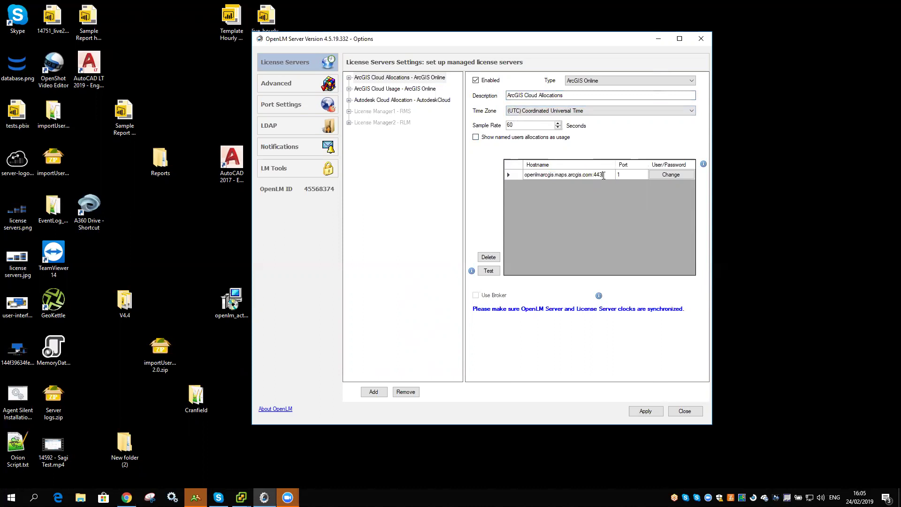
{"action": "left_click_drag", "start_coordinate": [594, 174], "coordinate": [597, 174]}
{"action": "left_click", "coordinate": [596, 174]}
{"action": "left_click", "coordinate": [622, 175]}
{"action": "left_click", "coordinate": [666, 174]}
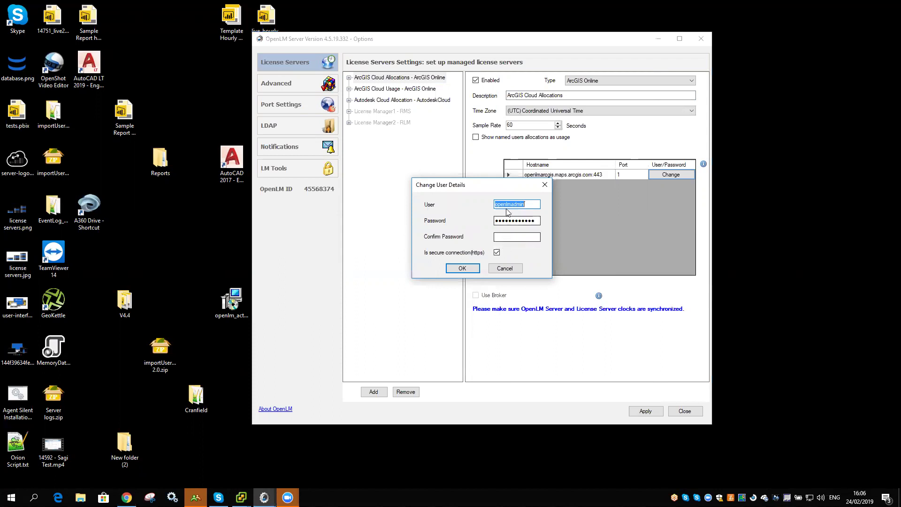
{"action": "left_click", "coordinate": [504, 268]}
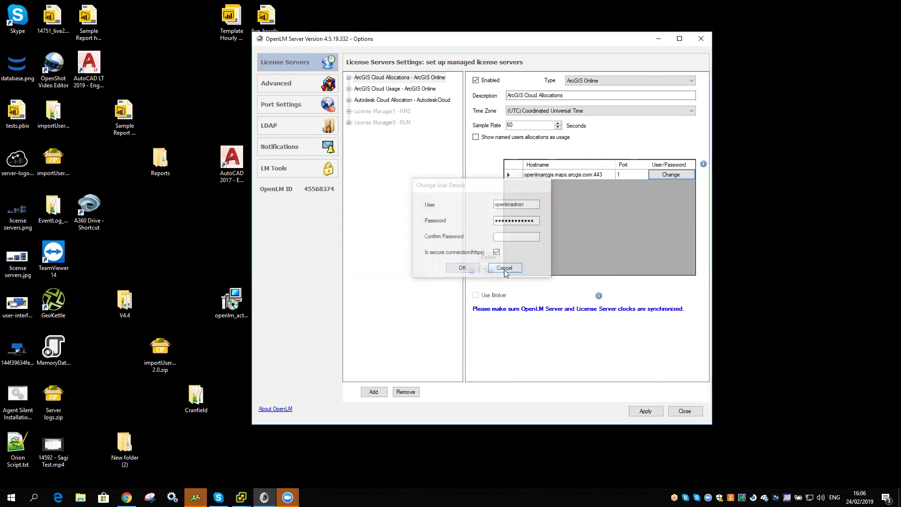
Test the ArcGIS Cloud Allocations connection and view the license output
{"action": "left_click", "coordinate": [488, 271]}
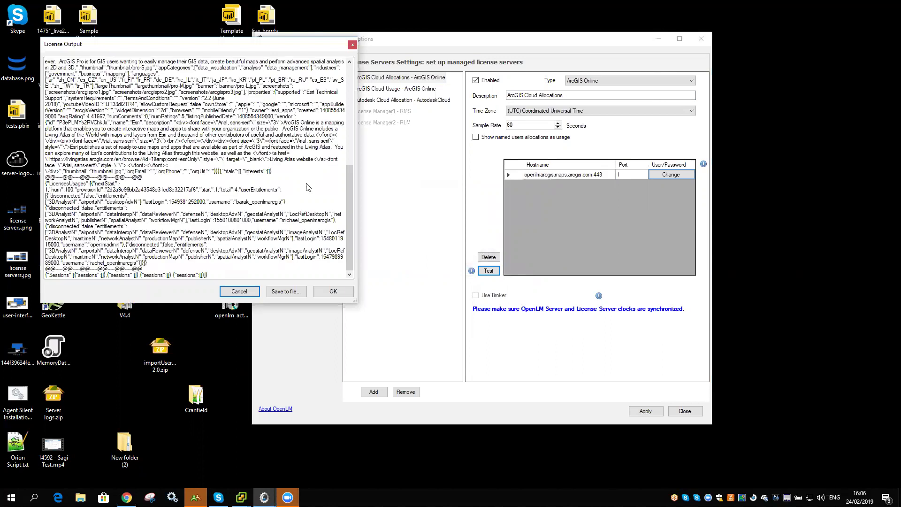
{"action": "left_click_drag", "start_coordinate": [353, 210], "coordinate": [355, 231]}
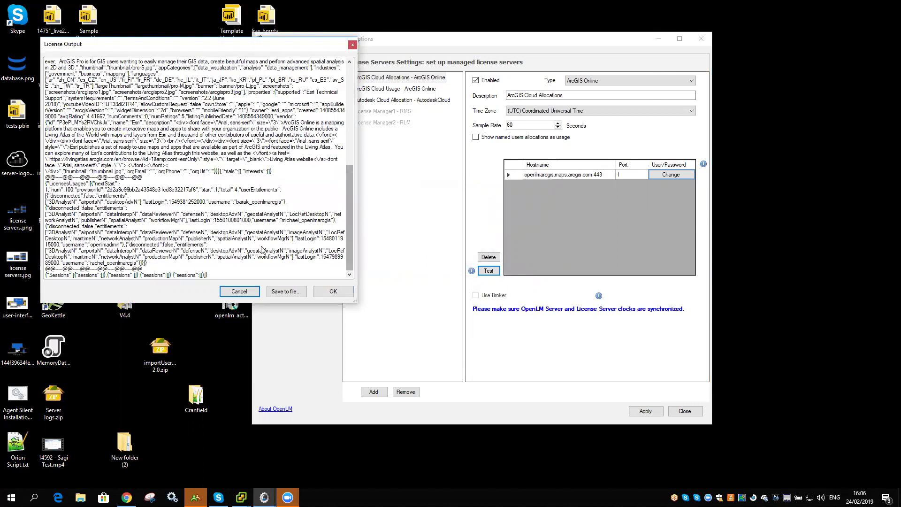
{"action": "left_click", "coordinate": [333, 291]}
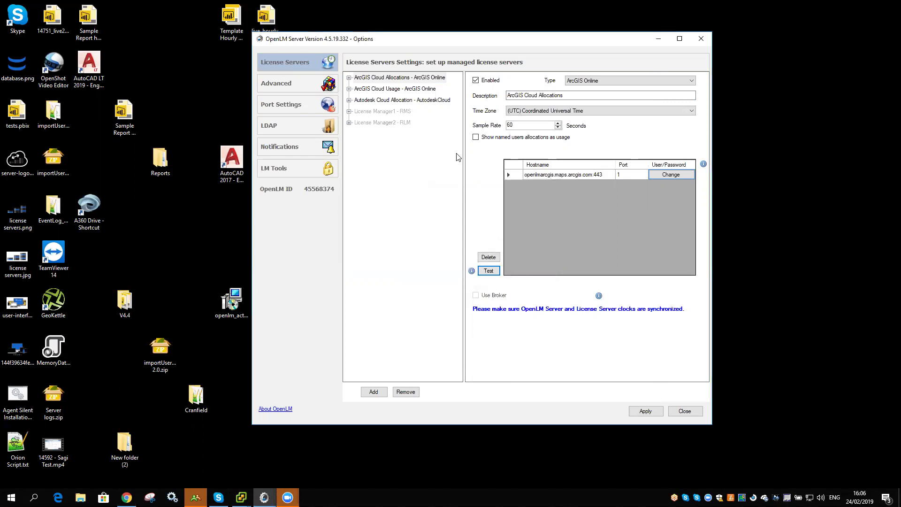
Check the description of ArcGIS Cloud Allocations against the type and description of the ArcGIS Cloud Usage entry
{"action": "left_click", "coordinate": [545, 96]}
{"action": "double_click", "coordinate": [544, 96]}
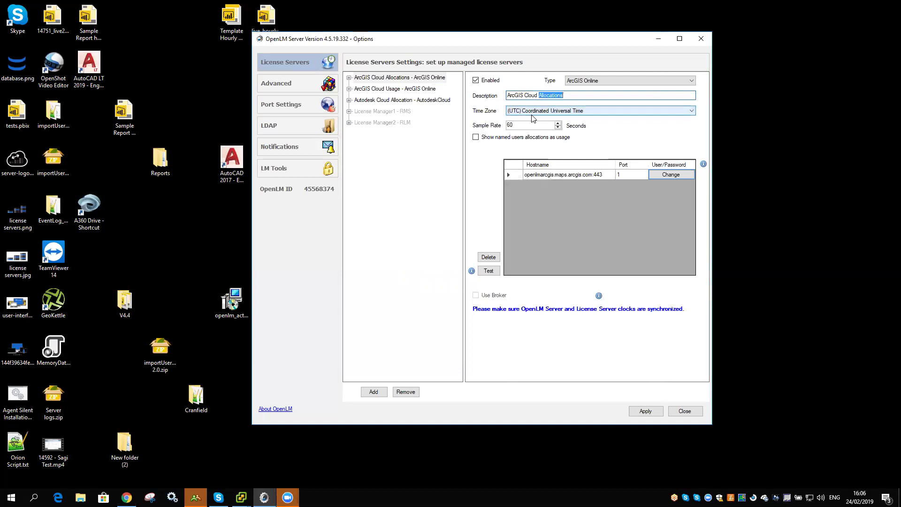
{"action": "left_click", "coordinate": [406, 90]}
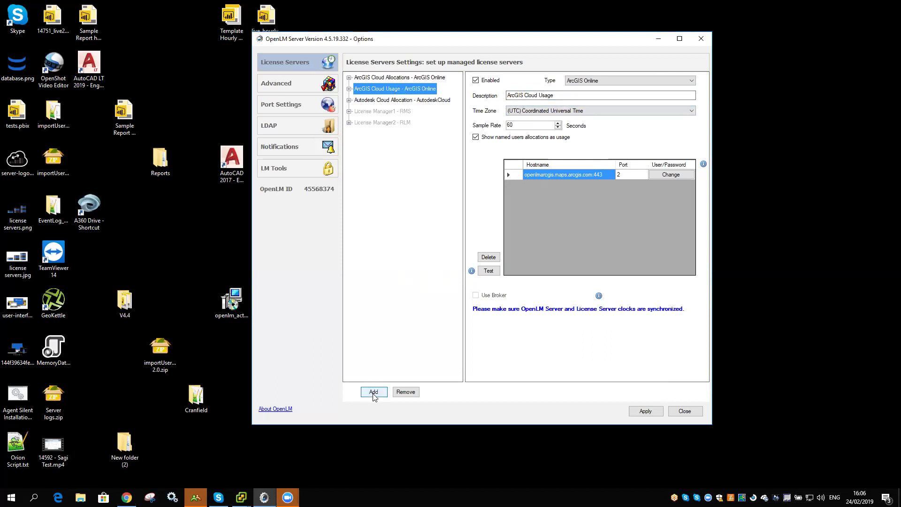
{"action": "left_click", "coordinate": [621, 79]}
{"action": "left_click", "coordinate": [620, 79]}
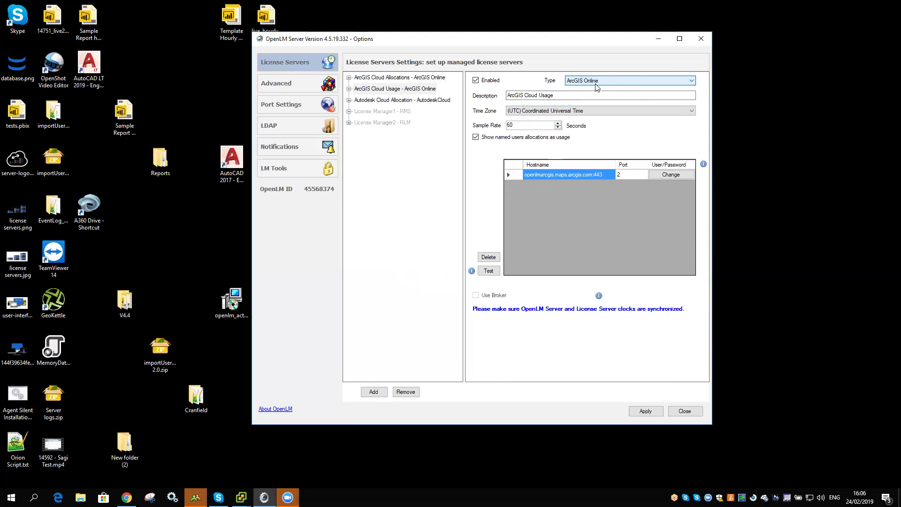
{"action": "left_click", "coordinate": [552, 96]}
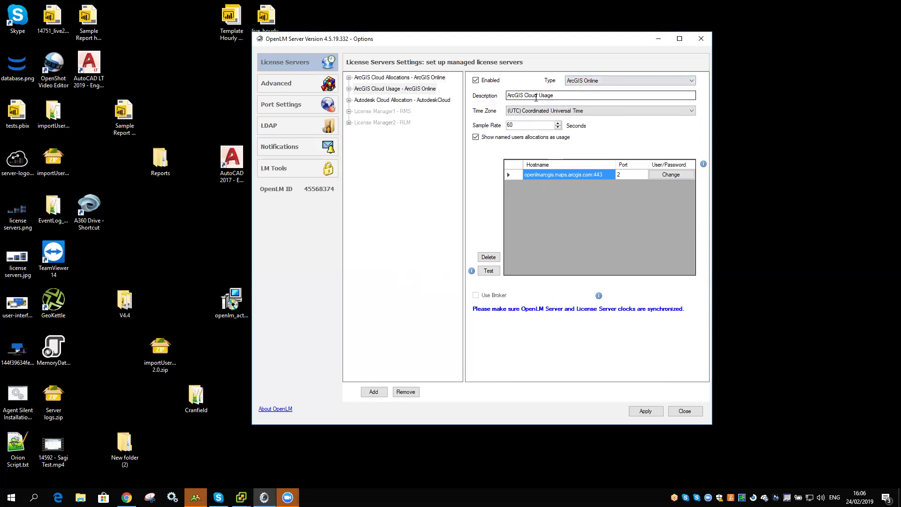
{"action": "left_click_drag", "start_coordinate": [541, 97], "coordinate": [551, 96]}
{"action": "left_click", "coordinate": [560, 96]}
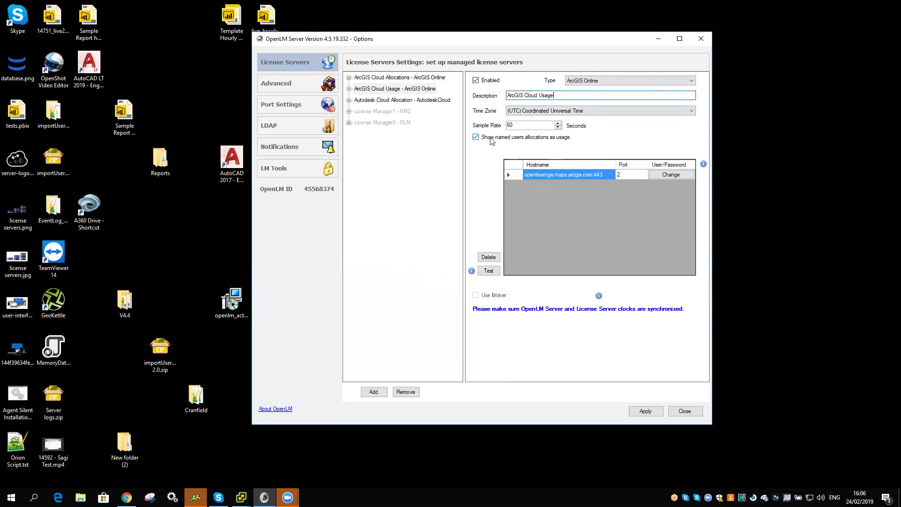
Inspect the hostname, port and user details of the ArcGIS Cloud Usage server without changing them
{"action": "left_click", "coordinate": [575, 174]}
{"action": "left_click", "coordinate": [577, 175]}
{"action": "left_click_drag", "start_coordinate": [605, 175], "coordinate": [524, 174]}
{"action": "left_click", "coordinate": [537, 174]}
{"action": "left_click", "coordinate": [626, 176]}
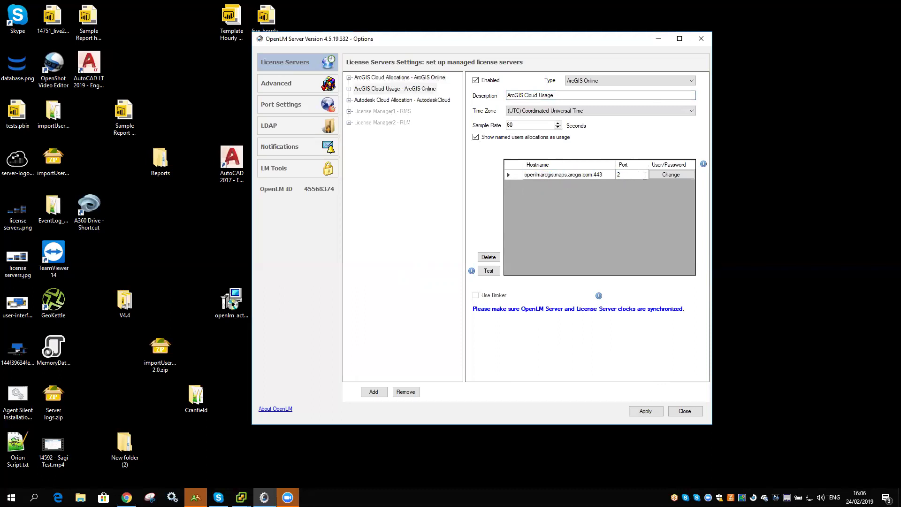
{"action": "left_click", "coordinate": [665, 176]}
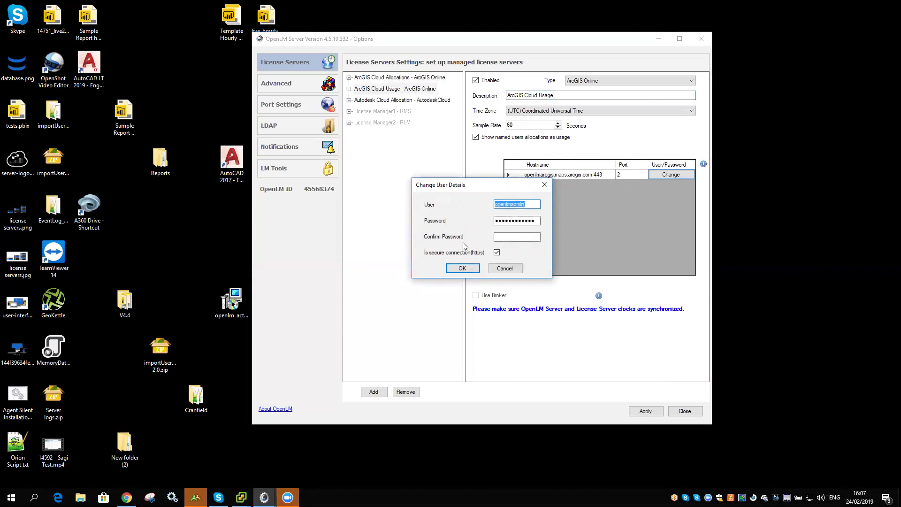
{"action": "left_click", "coordinate": [503, 268]}
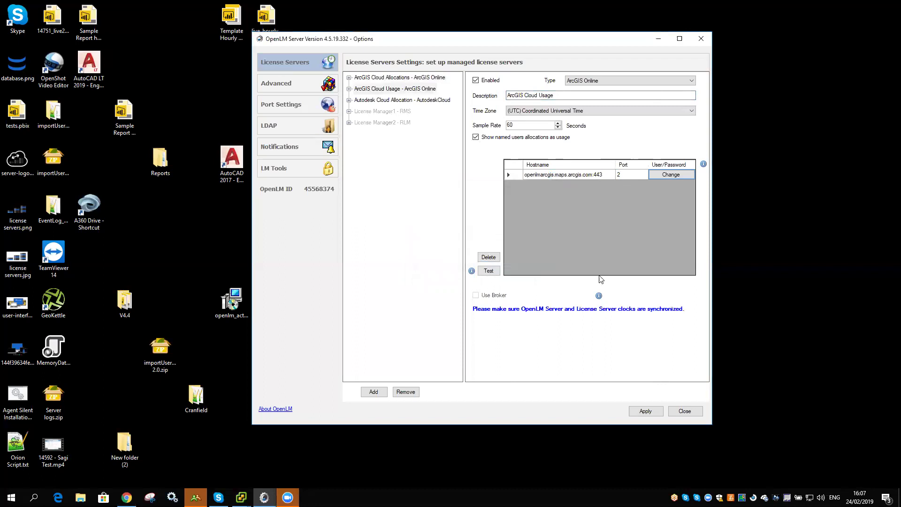
Test the ArcGIS Cloud Usage connection and close the license output
{"action": "left_click", "coordinate": [488, 271]}
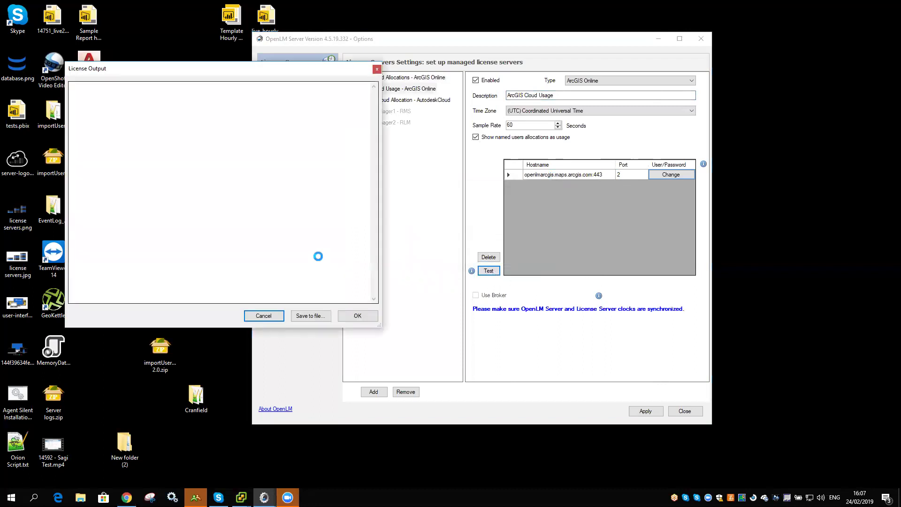
{"action": "mouse_move", "coordinate": [372, 235]}
{"action": "left_mouse_down"}
{"action": "mouse_move", "coordinate": [370, 164]}
{"action": "mouse_move", "coordinate": [373, 237]}
{"action": "left_mouse_up"}
{"action": "left_click", "coordinate": [377, 70]}
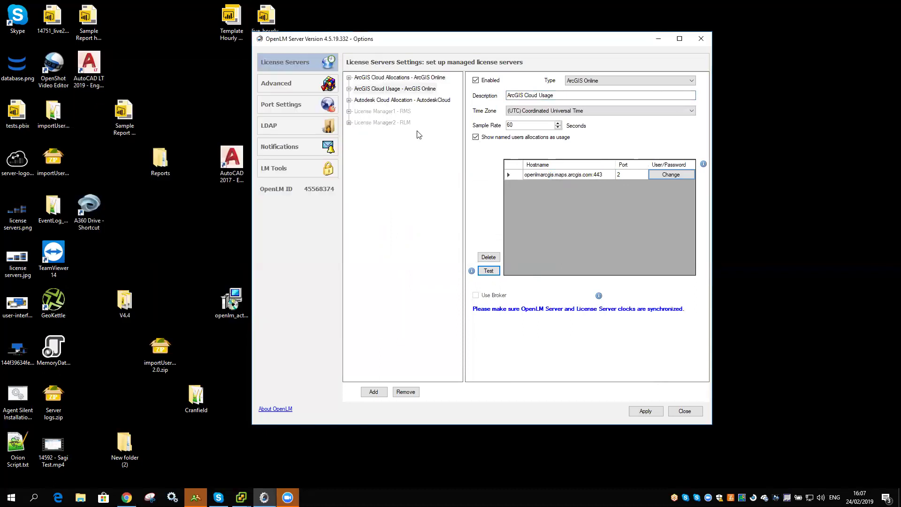
Compare the port, description and named-user allocation settings of the ArcGIS Cloud Allocations and ArcGIS Cloud Usage entries
{"action": "left_click", "coordinate": [418, 89]}
{"action": "left_click", "coordinate": [417, 78]}
{"action": "left_click", "coordinate": [415, 89]}
{"action": "left_click", "coordinate": [416, 80]}
{"action": "left_click", "coordinate": [416, 90]}
{"action": "left_click", "coordinate": [415, 80]}
{"action": "left_click", "coordinate": [414, 88]}
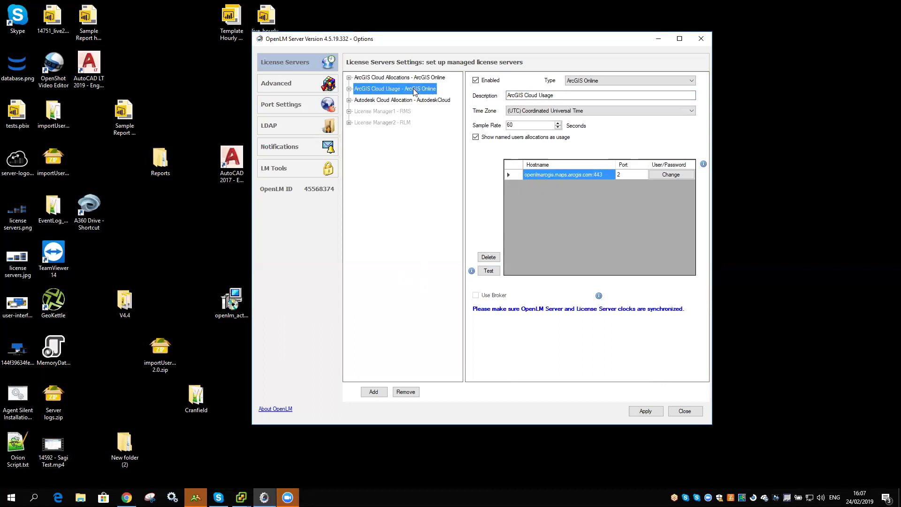
{"action": "left_click", "coordinate": [414, 78]}
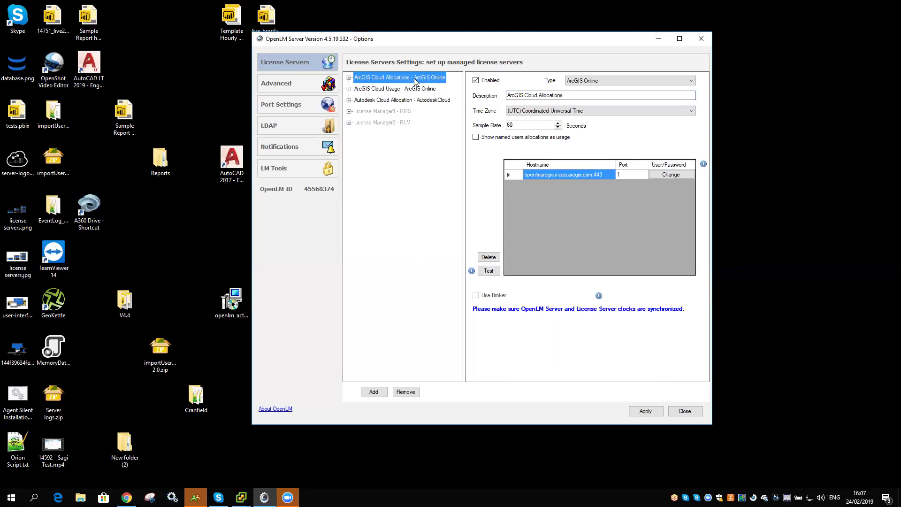
{"action": "double_click", "coordinate": [550, 95]}
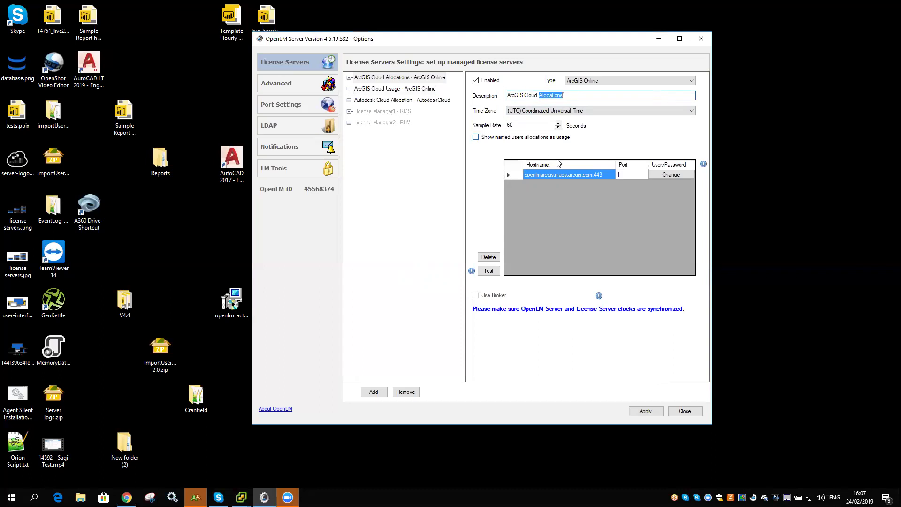
{"action": "left_click", "coordinate": [400, 90]}
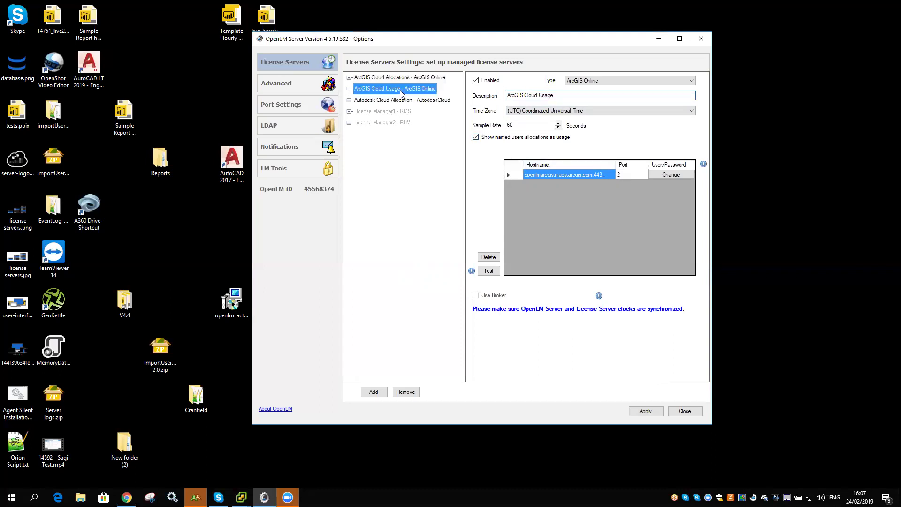
{"action": "double_click", "coordinate": [552, 97]}
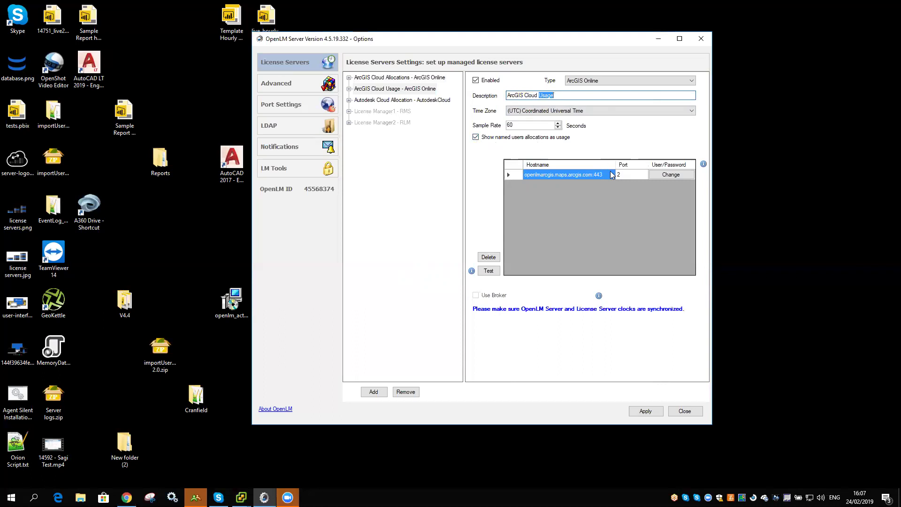
Return to the ArcGIS Cloud Allocations entry and apply the license server settings
{"action": "left_click", "coordinate": [381, 78]}
{"action": "left_click", "coordinate": [382, 89]}
{"action": "left_click", "coordinate": [383, 78]}
{"action": "left_click", "coordinate": [382, 89]}
{"action": "left_click", "coordinate": [382, 78]}
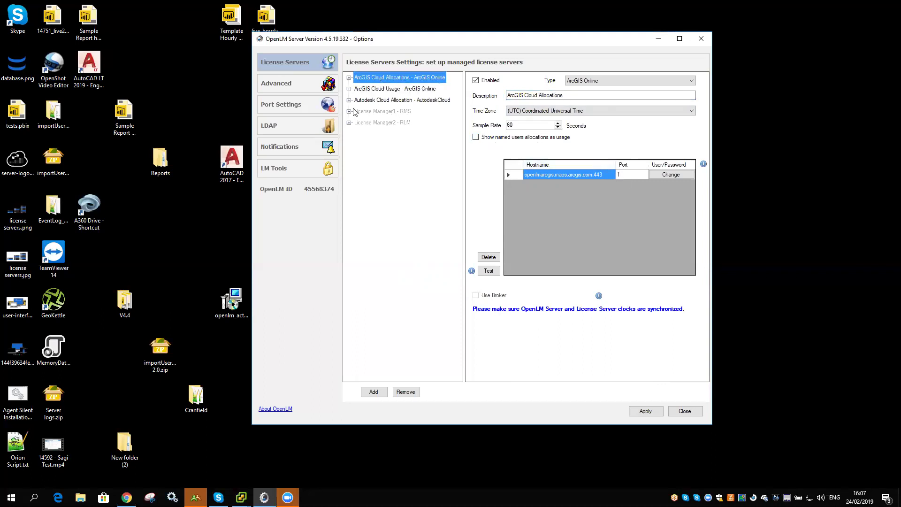
{"action": "left_click", "coordinate": [642, 414]}
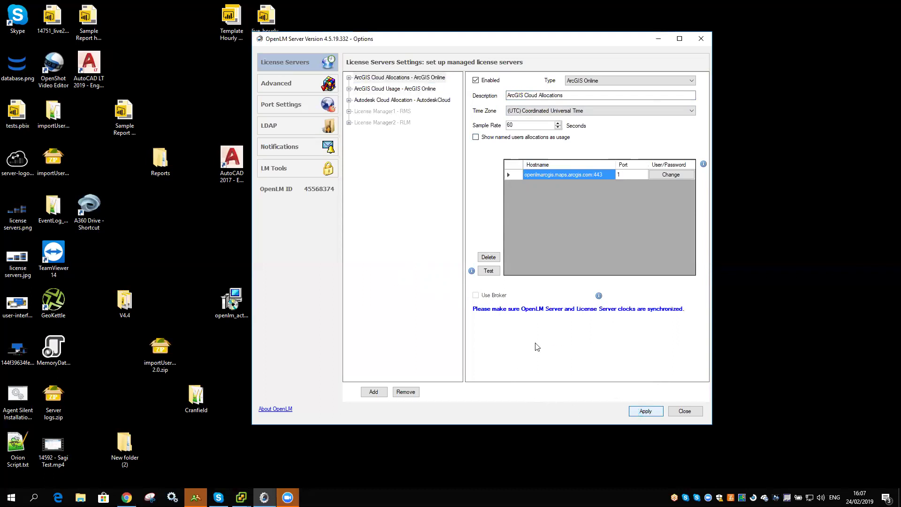
{"action": "left_click", "coordinate": [488, 283]}
Switch to Chrome and open the bookmarked EasyAdmin page in a new tab
{"action": "mouse_move", "coordinate": [126, 497]}
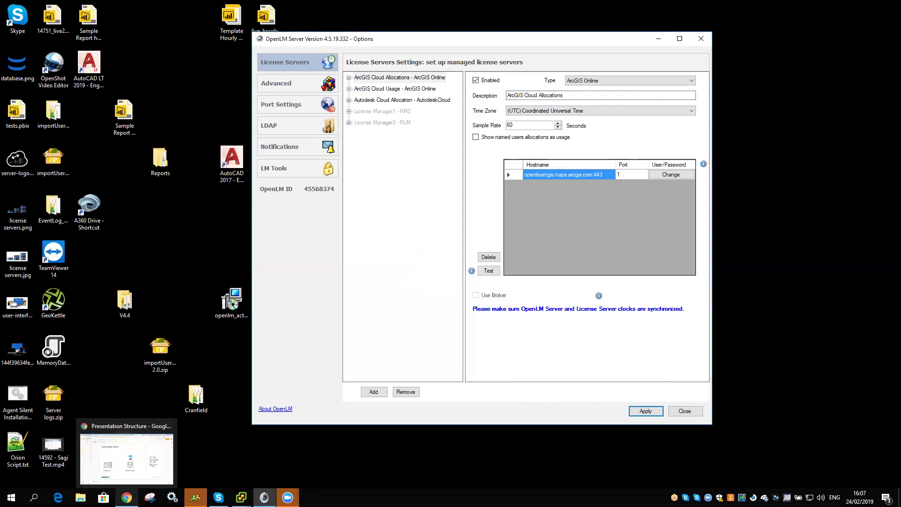
{"action": "left_click", "coordinate": [127, 457]}
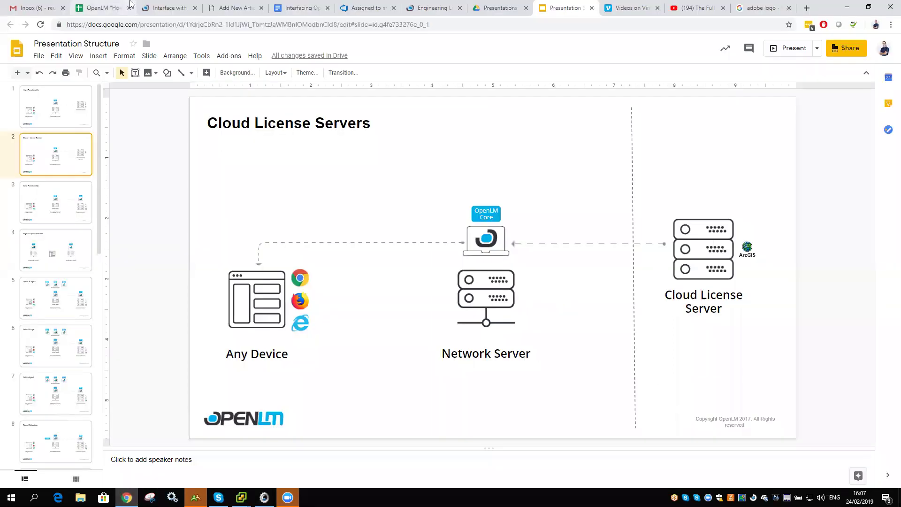
{"action": "left_click", "coordinate": [167, 7]}
{"action": "left_click", "coordinate": [776, 8]}
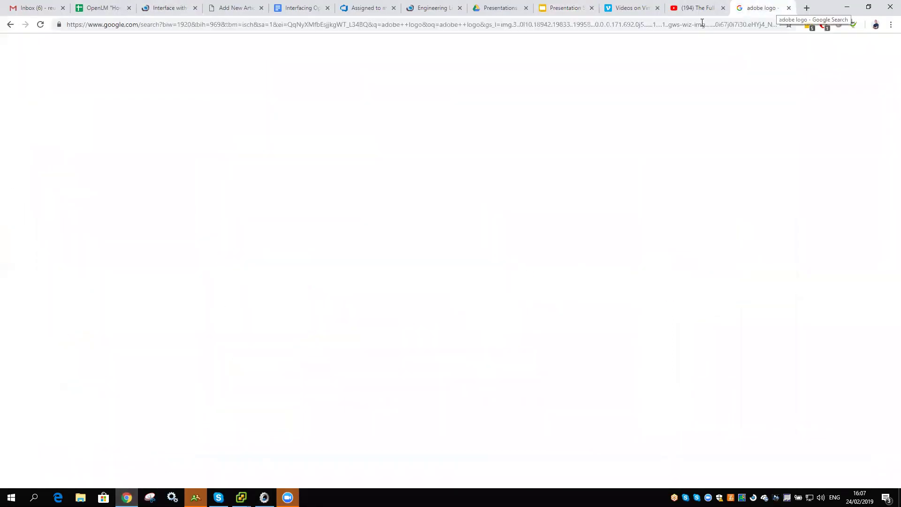
{"action": "left_click", "coordinate": [807, 7]}
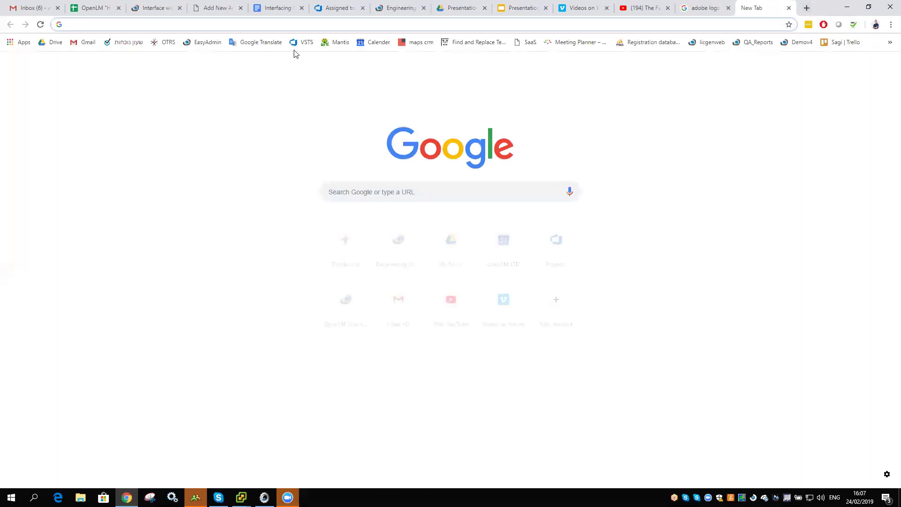
{"action": "left_click", "coordinate": [201, 42]}
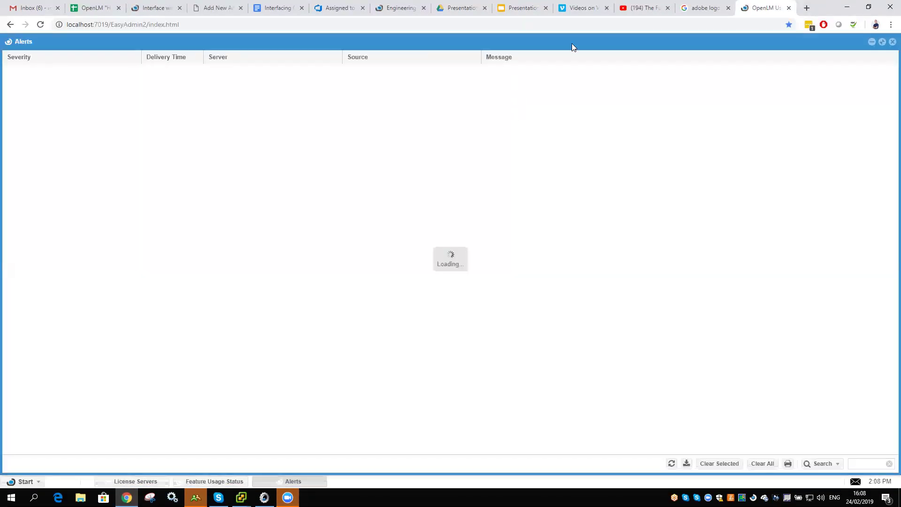
Close the Alerts and Feature Usage Status windows and select ArcGIS Cloud Usage in the license servers list
{"action": "left_click", "coordinate": [892, 42]}
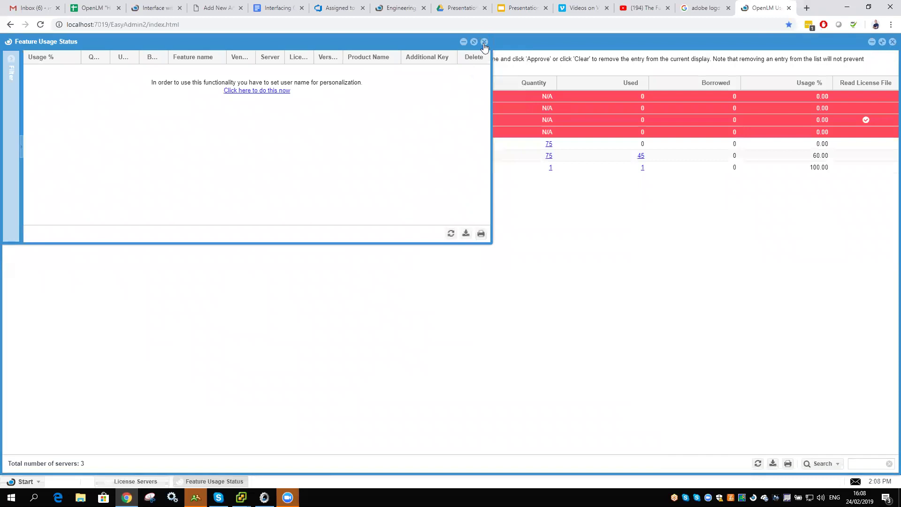
{"action": "left_click", "coordinate": [484, 42]}
{"action": "left_click", "coordinate": [126, 156]}
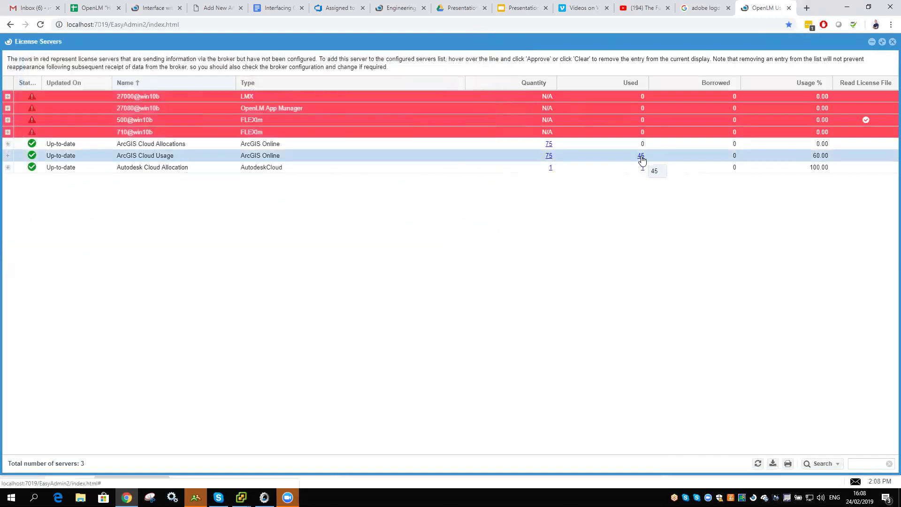
Select ArcGIS Cloud Allocations in the license servers list and open the License Usage report
{"action": "left_click", "coordinate": [178, 145]}
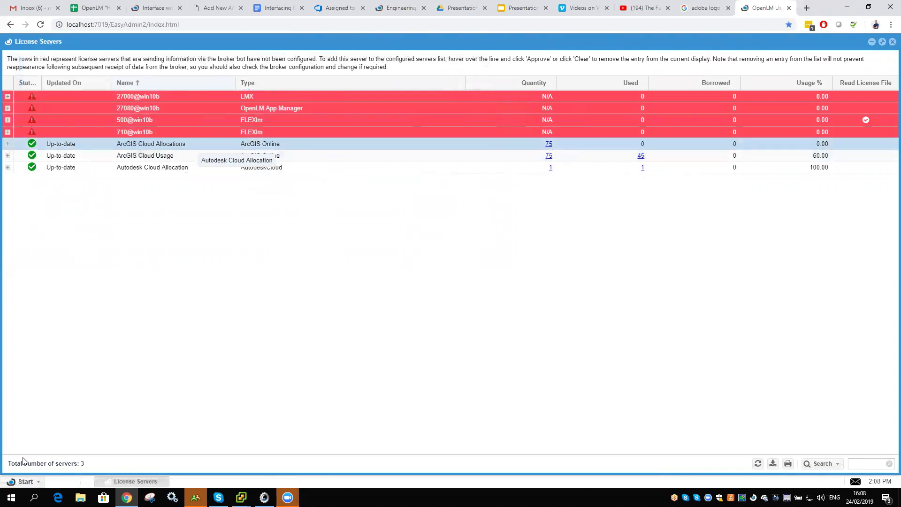
{"action": "left_click", "coordinate": [24, 481]}
{"action": "mouse_move", "coordinate": [32, 394]}
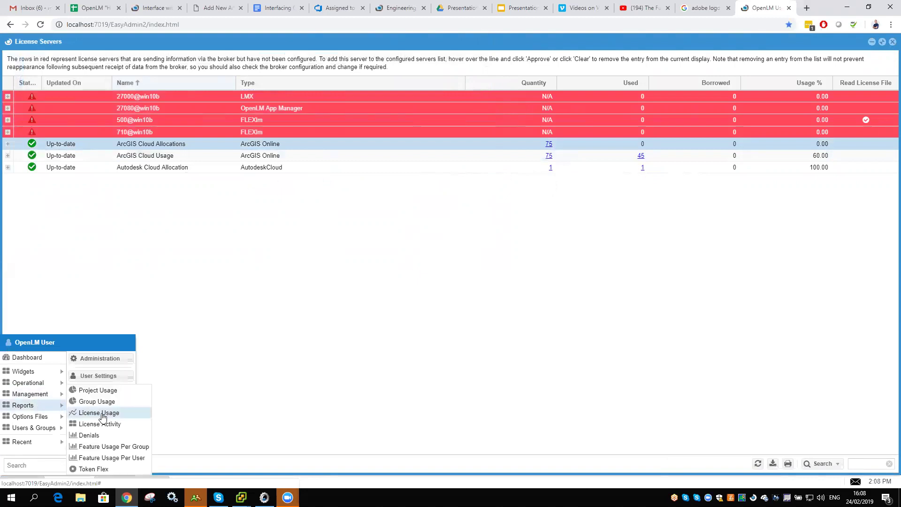
{"action": "left_click", "coordinate": [100, 413]}
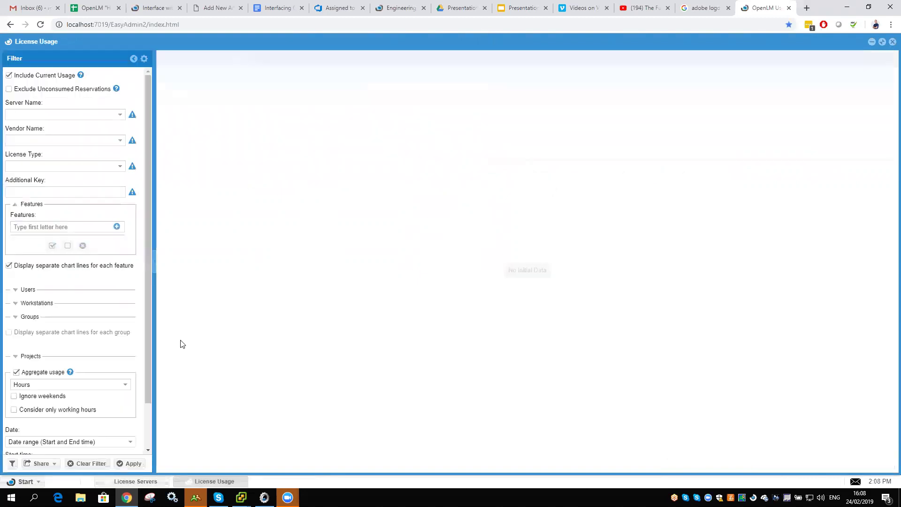
{"action": "left_click", "coordinate": [117, 230]}
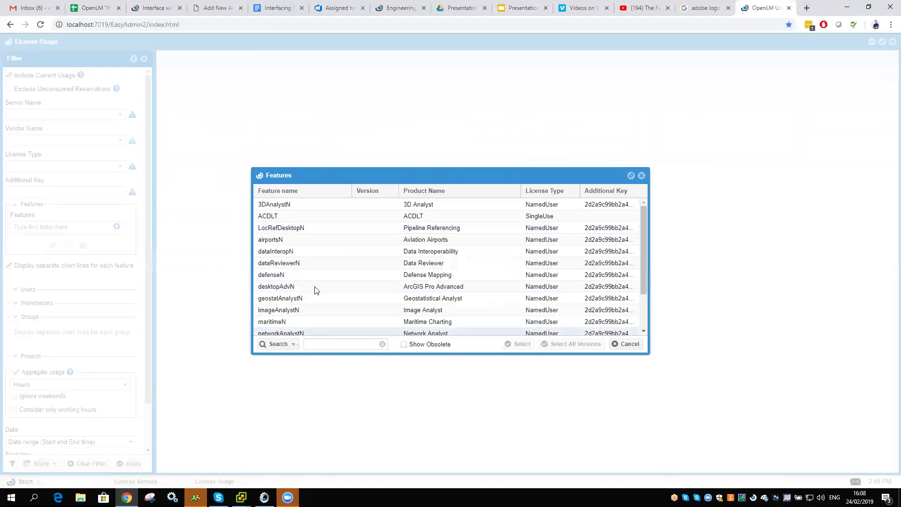
{"action": "scroll", "coordinate": [319, 288], "scroll_direction": "down", "scroll_amount": 2}
{"action": "left_click", "coordinate": [642, 175]}
Set the report's server name to ArcGIS Cloud Allocations and add its 3DAnalystN feature to the filter
{"action": "left_click", "coordinate": [120, 115]}
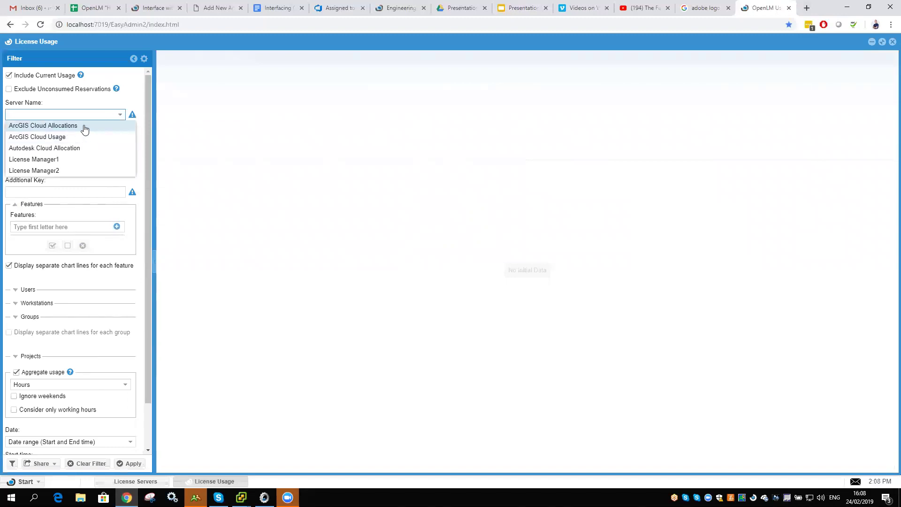
{"action": "left_click", "coordinate": [85, 129]}
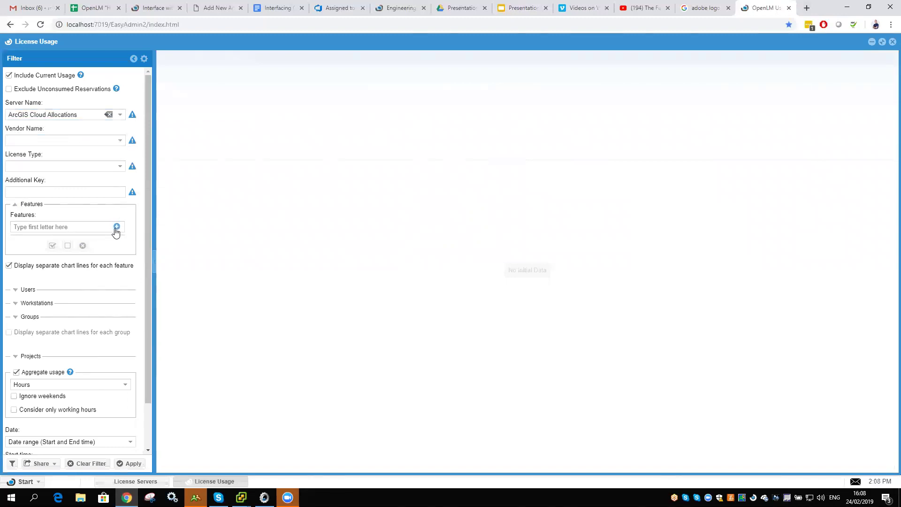
{"action": "left_click", "coordinate": [117, 226]}
{"action": "double_click", "coordinate": [289, 204]}
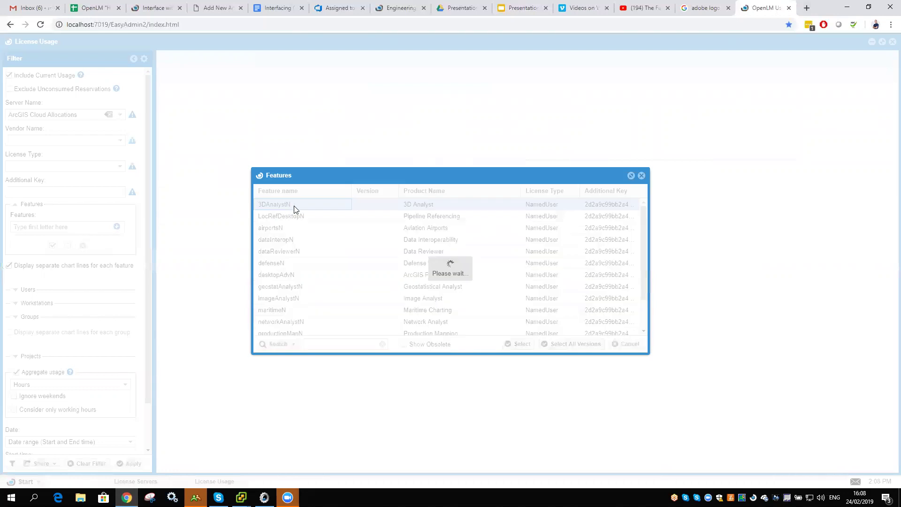
Change the server name to ArcGIS Cloud Usage, add its 3DAnalystN feature to the filter, and apply the filter
{"action": "left_click", "coordinate": [109, 115]}
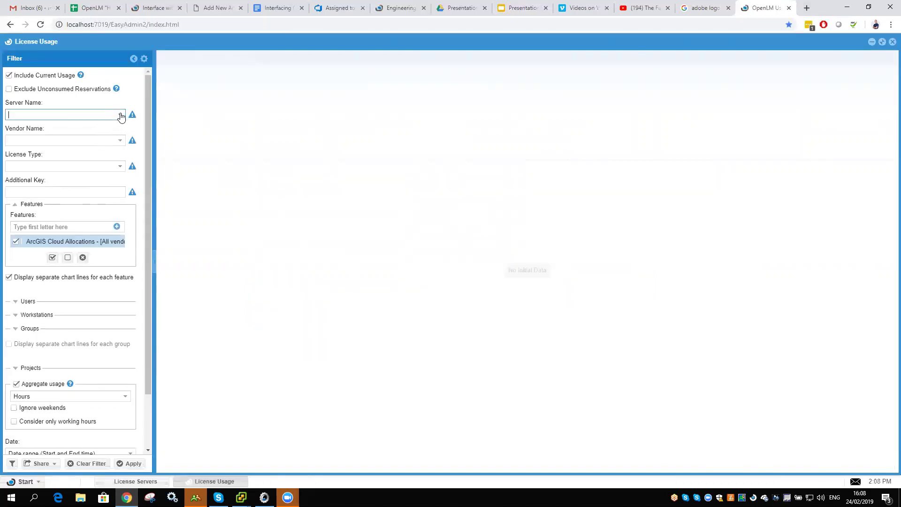
{"action": "left_click", "coordinate": [119, 115]}
{"action": "left_click", "coordinate": [61, 138]}
{"action": "left_click", "coordinate": [116, 227]}
{"action": "double_click", "coordinate": [270, 206]}
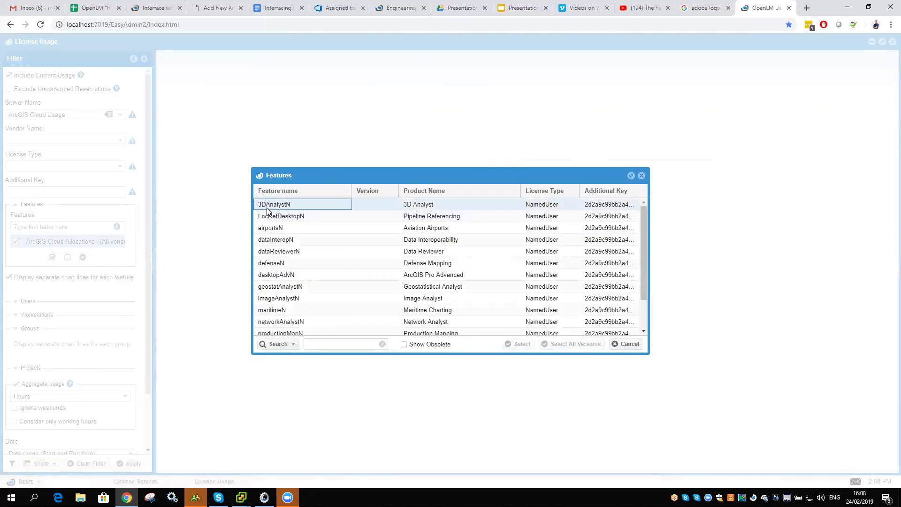
{"action": "scroll", "coordinate": [146, 418], "scroll_direction": "down", "scroll_amount": 3}
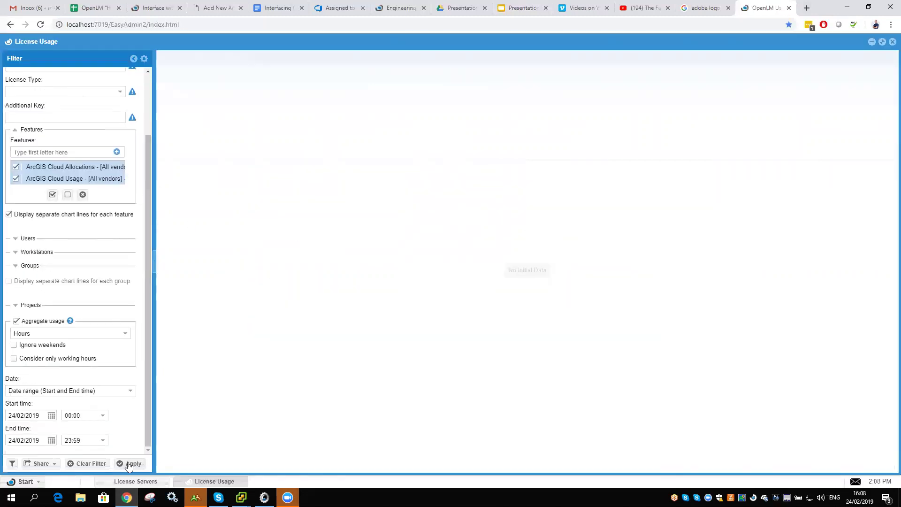
{"action": "left_click", "coordinate": [133, 463]}
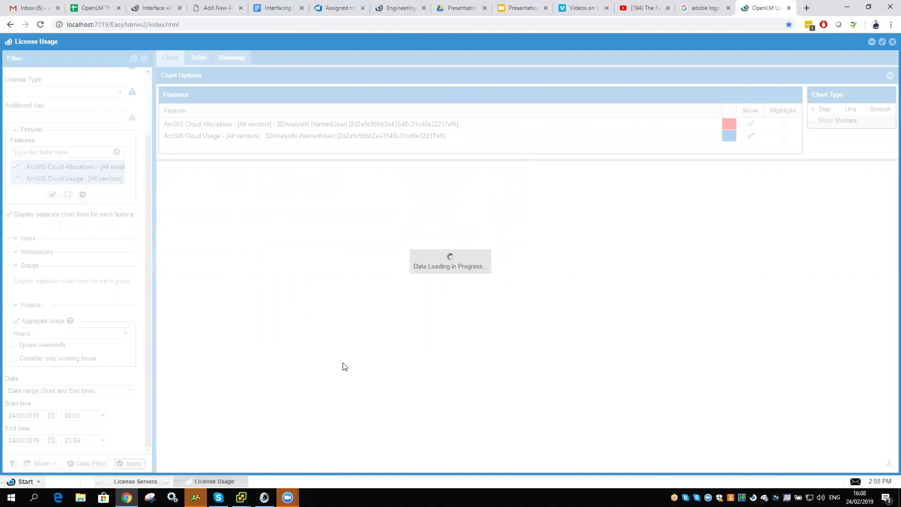